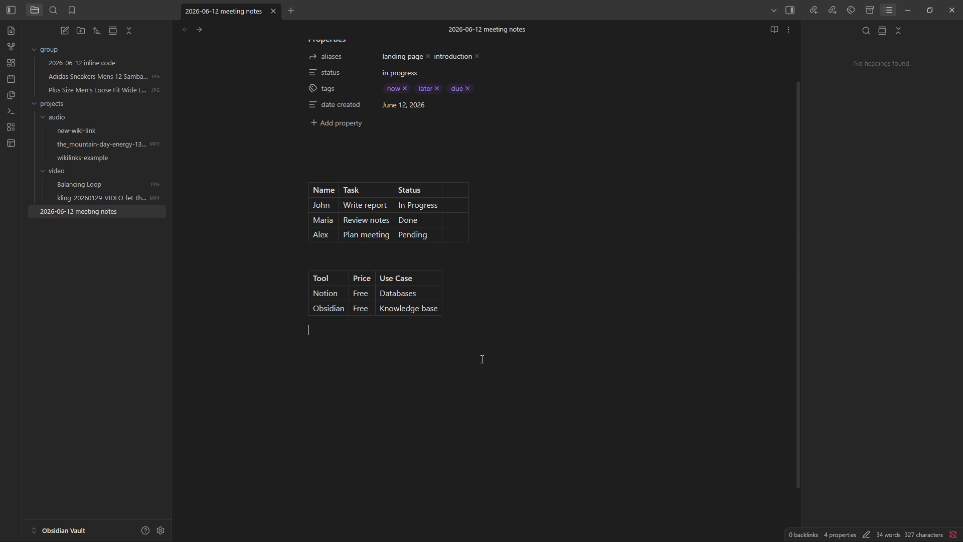
Collapse the Properties section at the start of the 2026-06-12 meeting notes.
scroll(482, 359, up, 1)
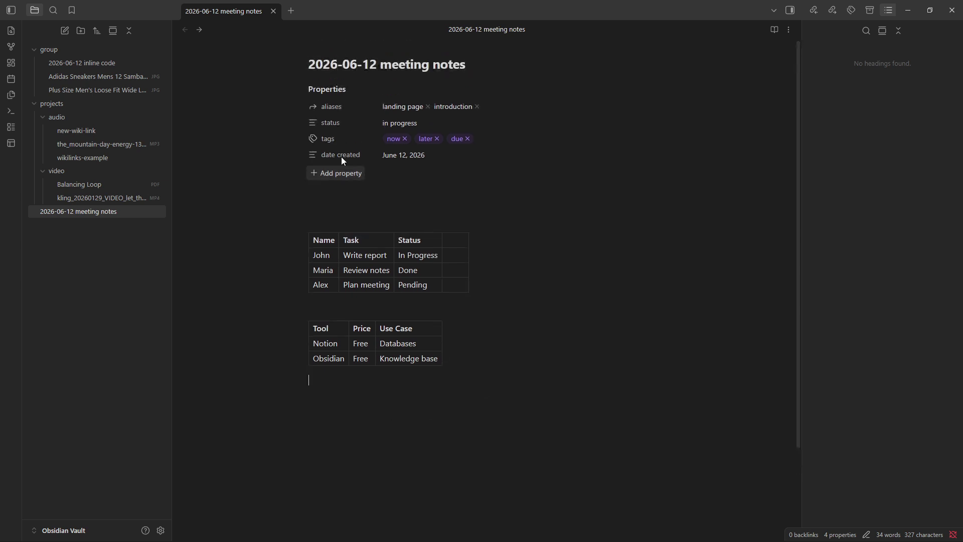
click(309, 89)
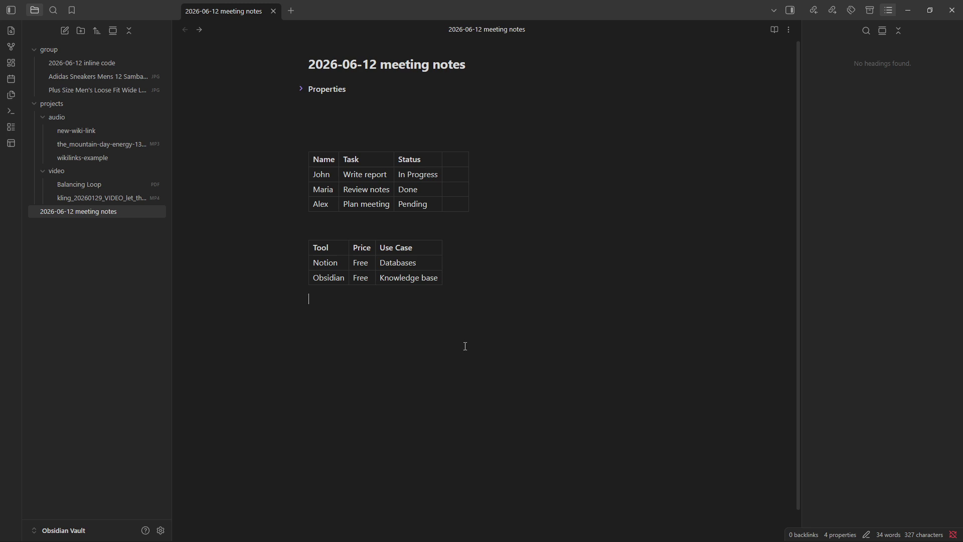
click(67, 530)
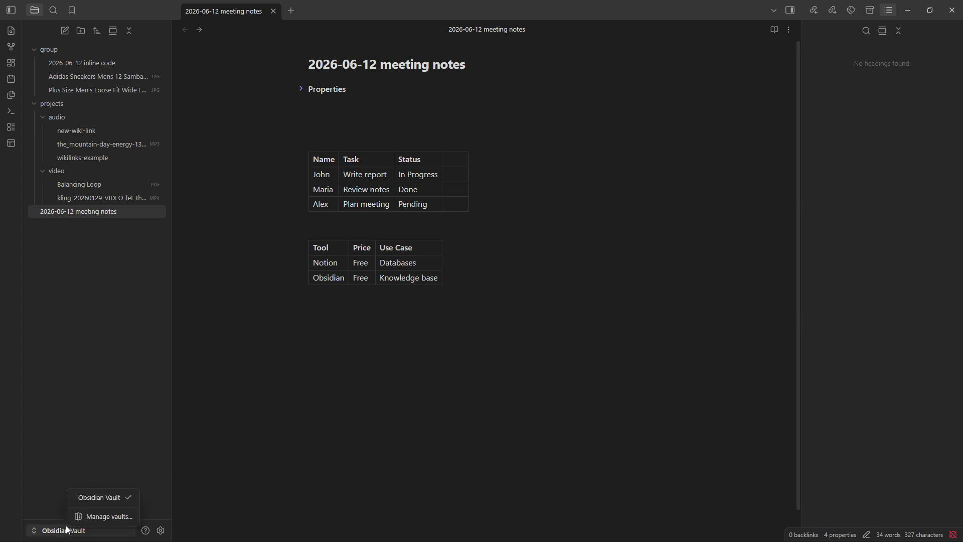
click(106, 497)
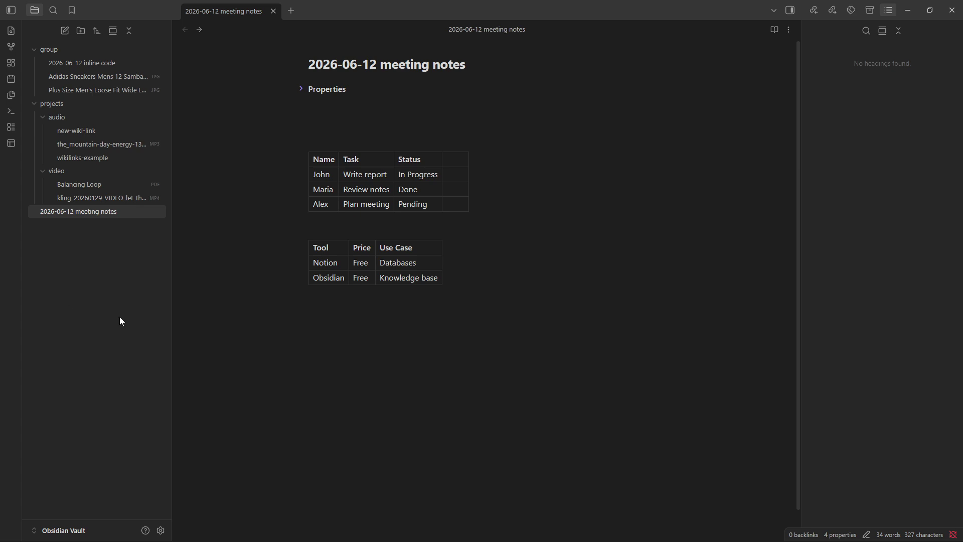
right_click(133, 286)
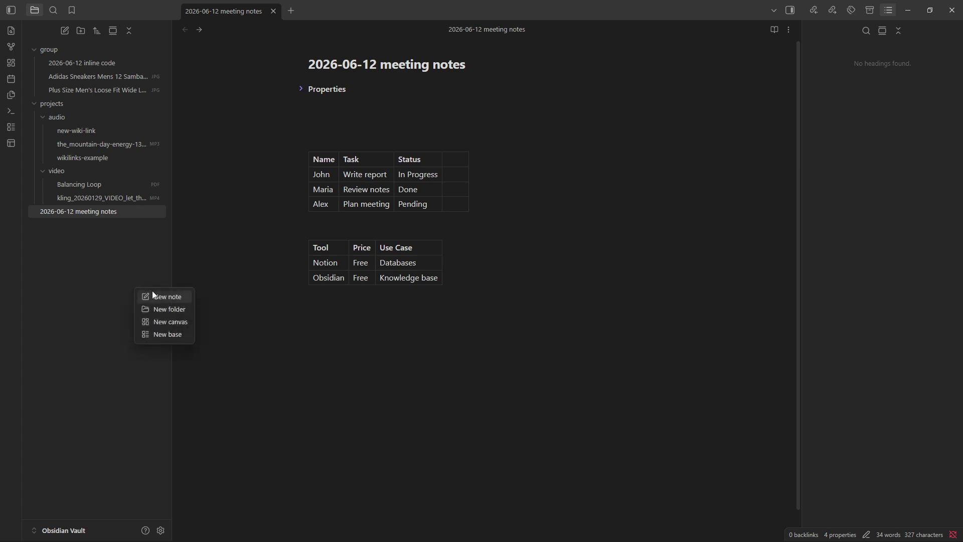
click(86, 272)
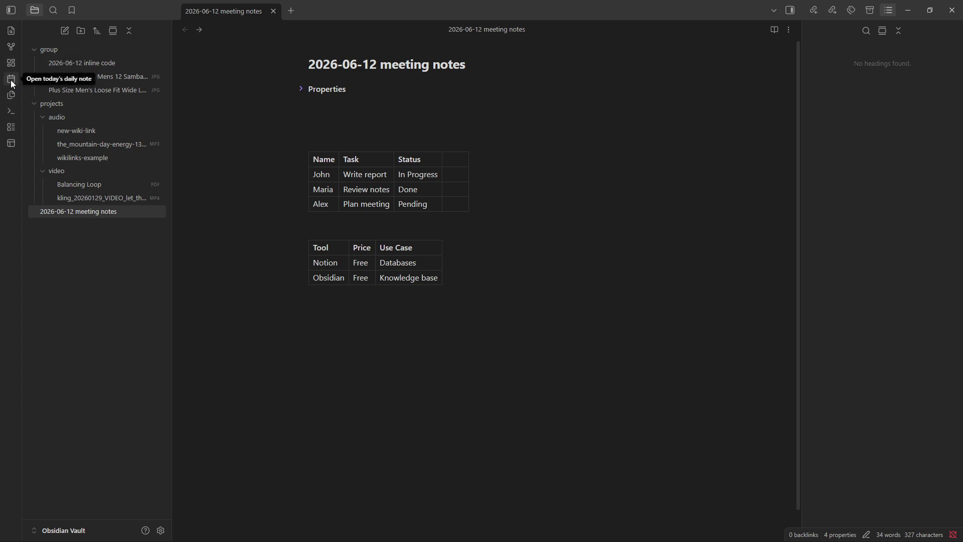
Open the graph view and show the 2026-06-12 meeting notes beside it in a vertical split.
click(11, 47)
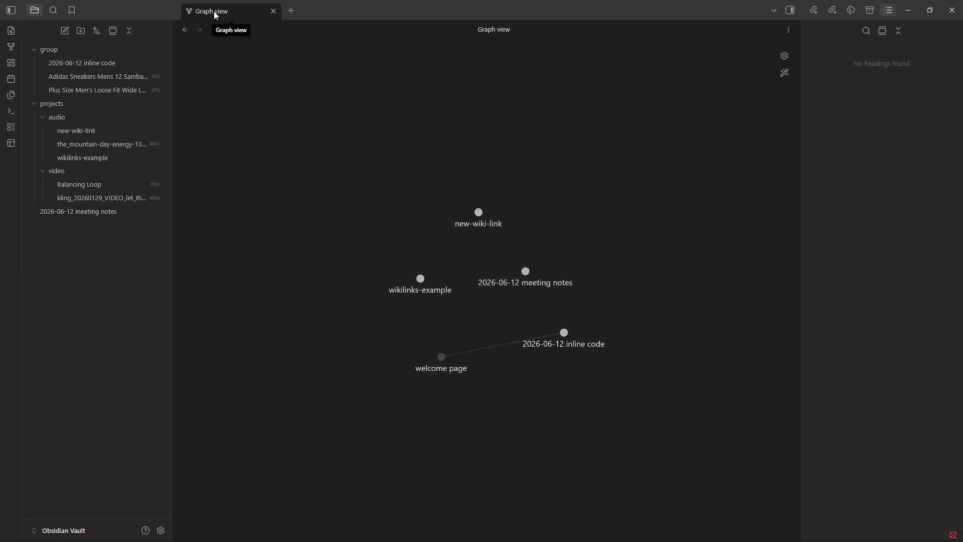
right_click(268, 12)
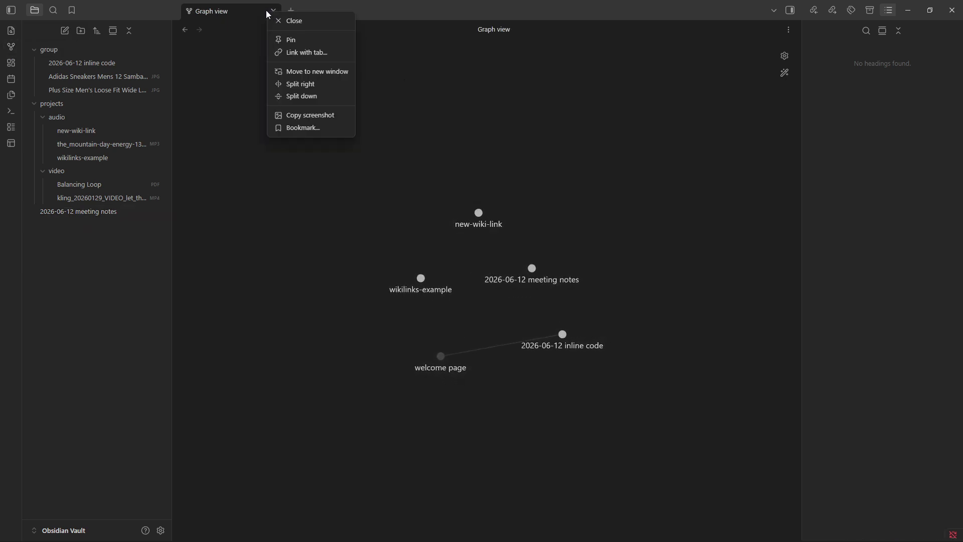
click(309, 85)
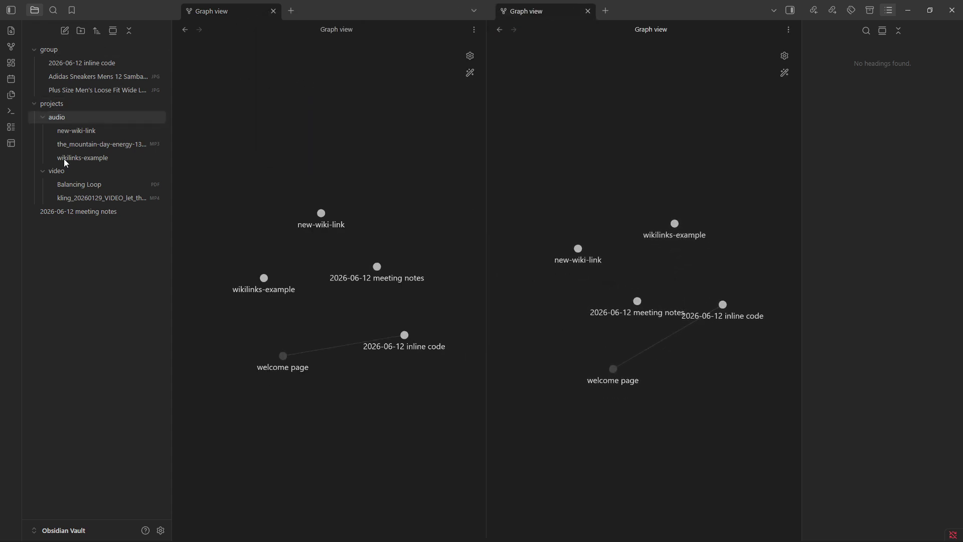
click(77, 211)
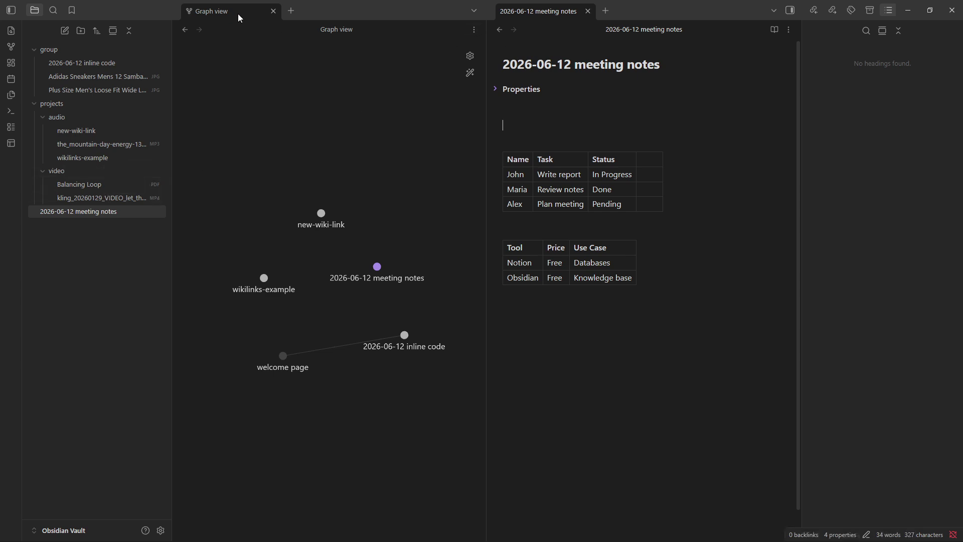
Move the graph view into the same tab group as the 2026-06-12 meeting notes.
mouse_move(240, 18)
mouse_down()
mouse_move(456, 31)
mouse_move(601, 18)
mouse_move(237, 11)
mouse_up()
click(553, 18)
drag(249, 15, 608, 17)
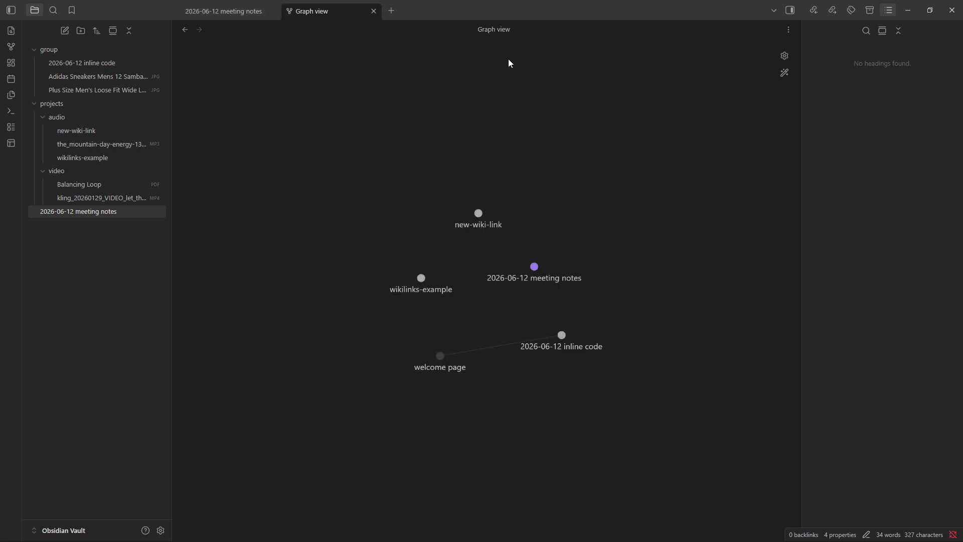
Split the graph view off to the right of the meeting notes and close its duplicate in the note's tab group.
click(247, 12)
right_click(320, 12)
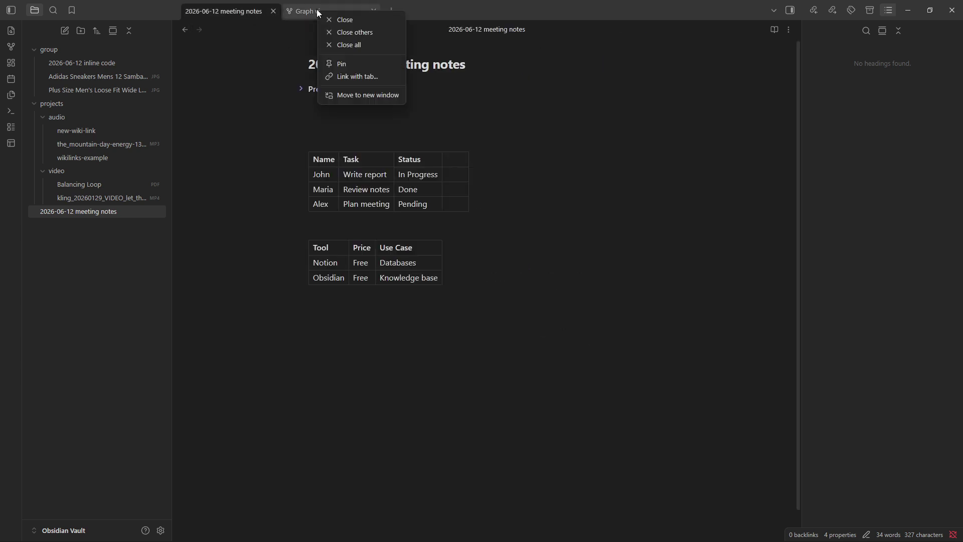
click(300, 13)
right_click(299, 11)
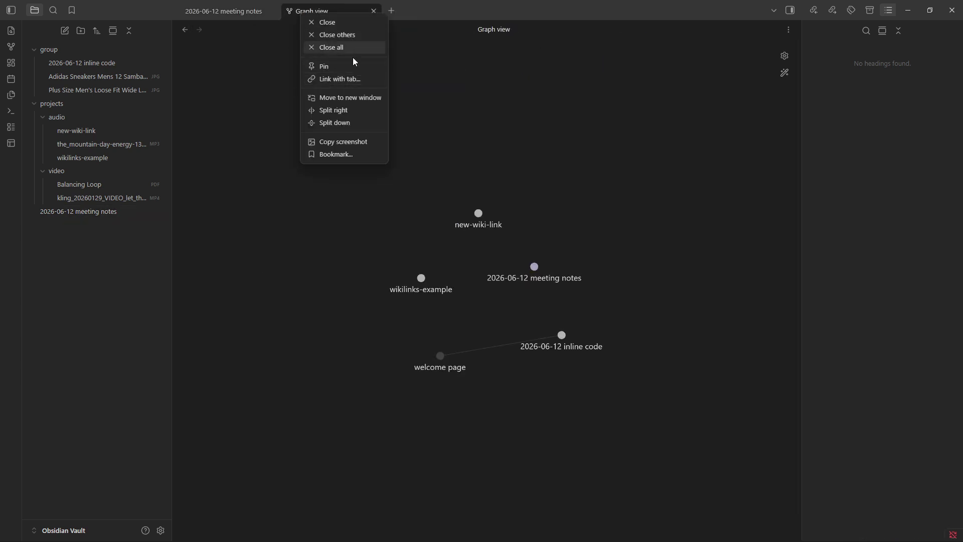
click(354, 109)
click(375, 11)
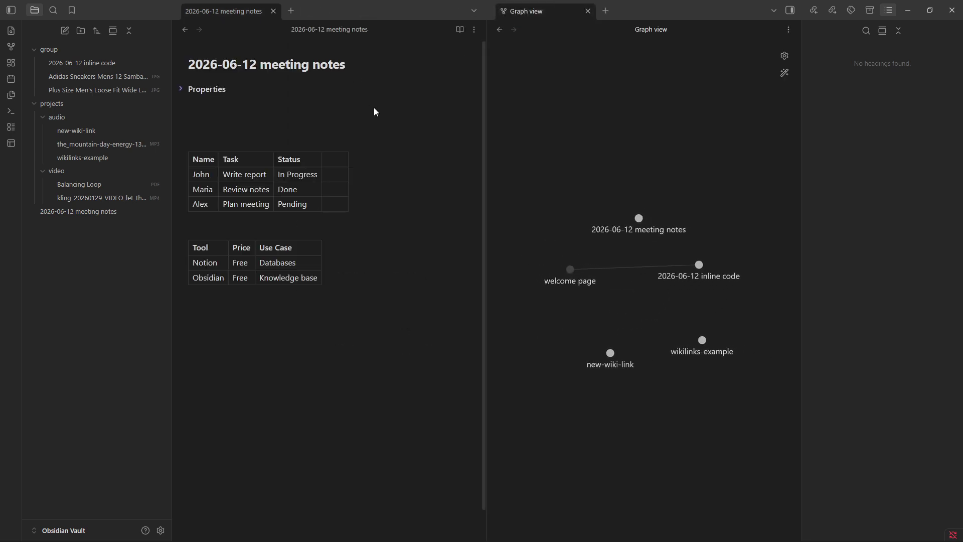
Hide the outline sidebar so the note and graph view use the full width.
click(791, 10)
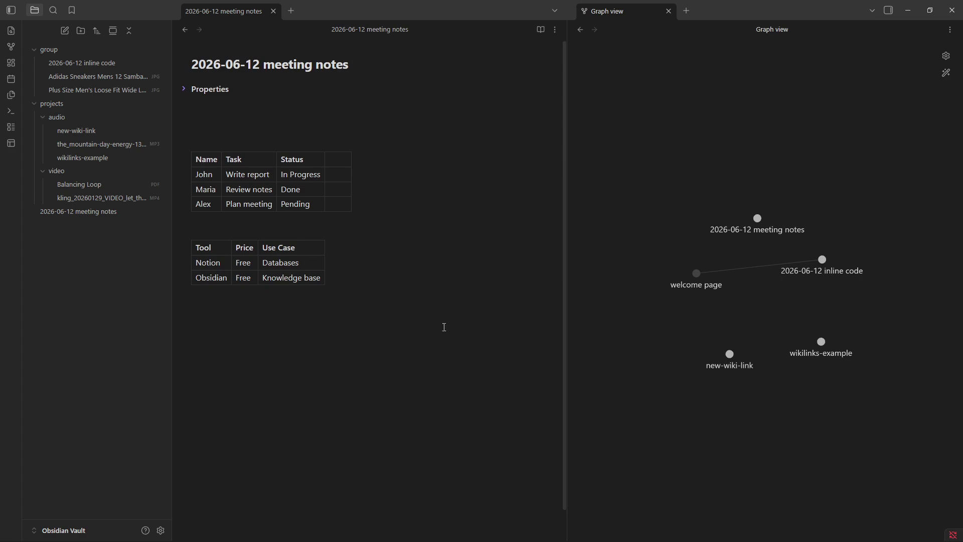
click(481, 282)
scroll(416, 305, down, 1)
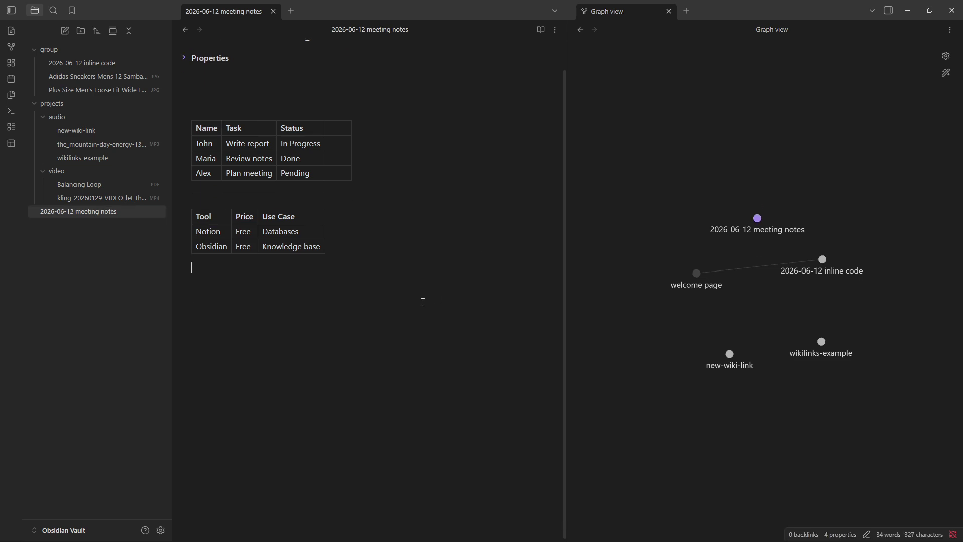
scroll(424, 302, up, 1)
Look over the vault's search options and bookmarks, and return to the file list.
click(52, 10)
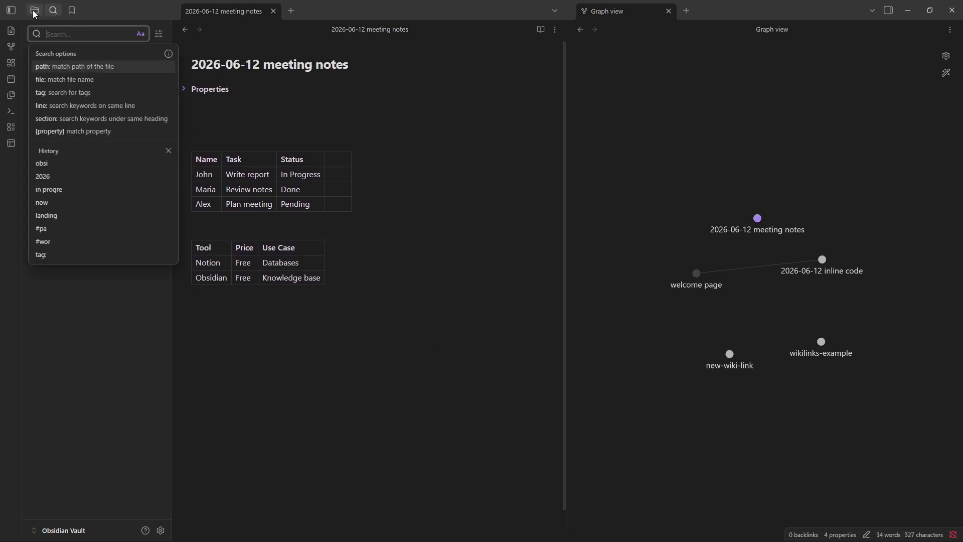
click(34, 10)
click(52, 10)
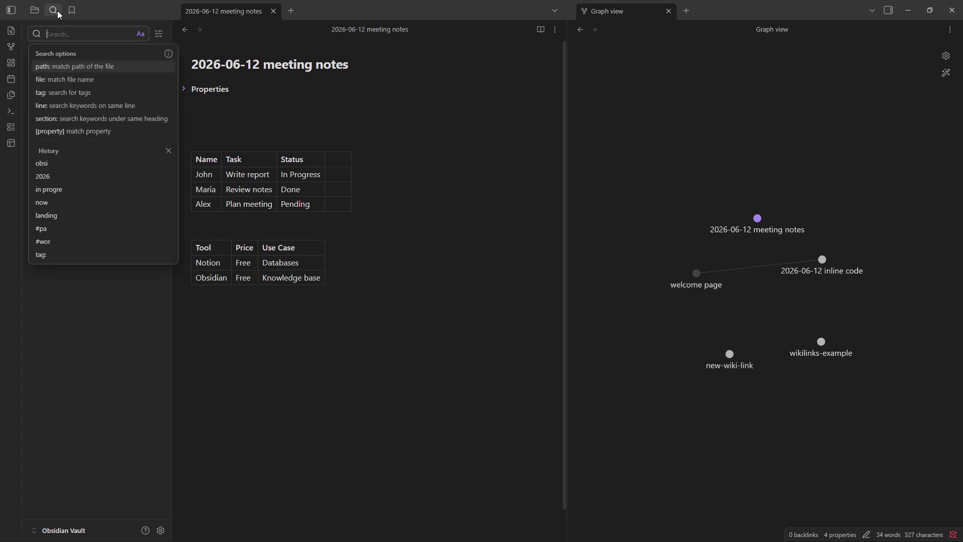
click(458, 208)
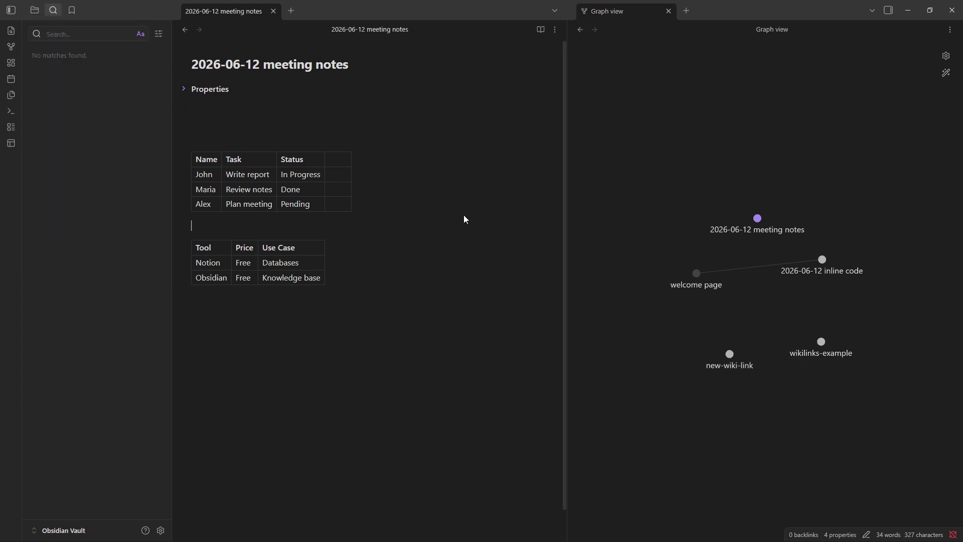
click(34, 10)
click(72, 10)
click(34, 10)
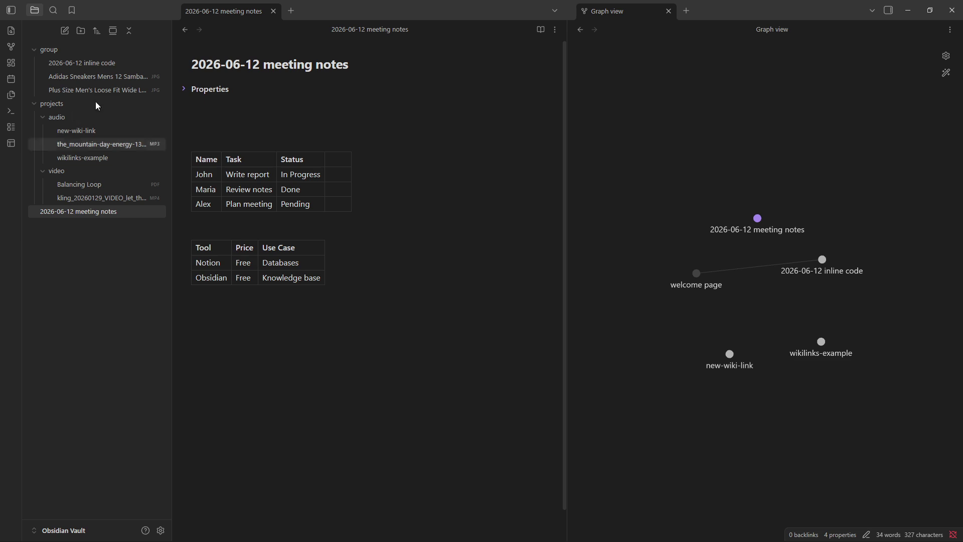
Browse the files in the group, audio and video folders, and return to the 2026-06-12 meeting notes.
click(86, 91)
click(87, 63)
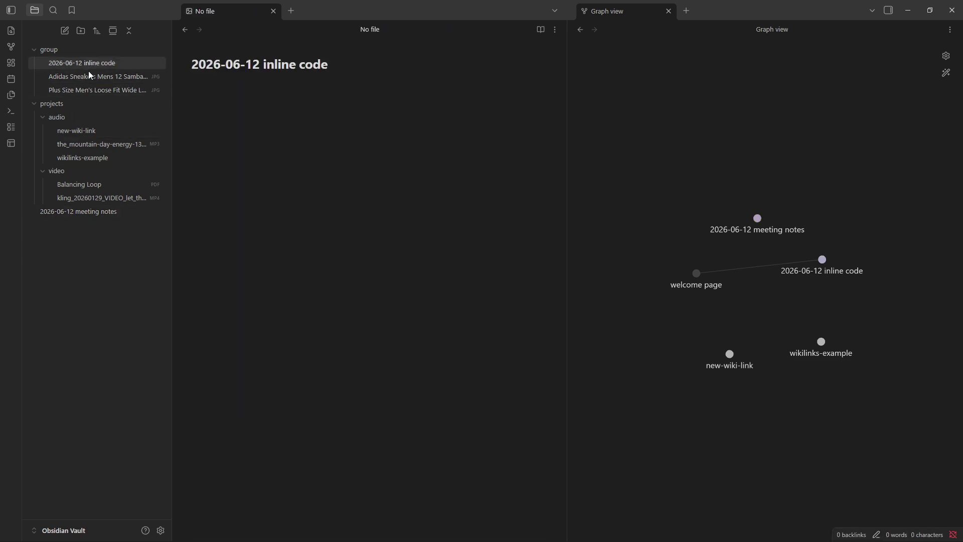
click(88, 130)
click(89, 144)
click(89, 157)
click(89, 185)
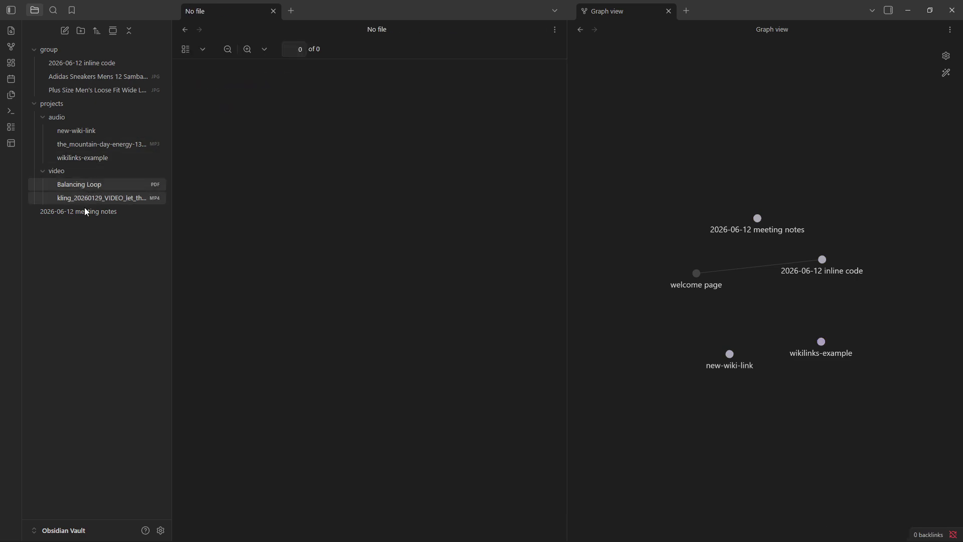
click(82, 212)
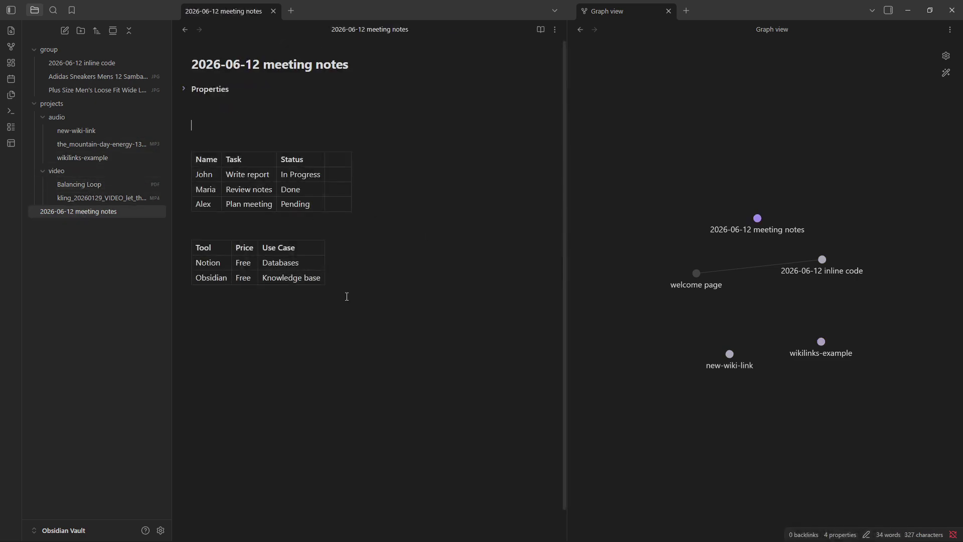